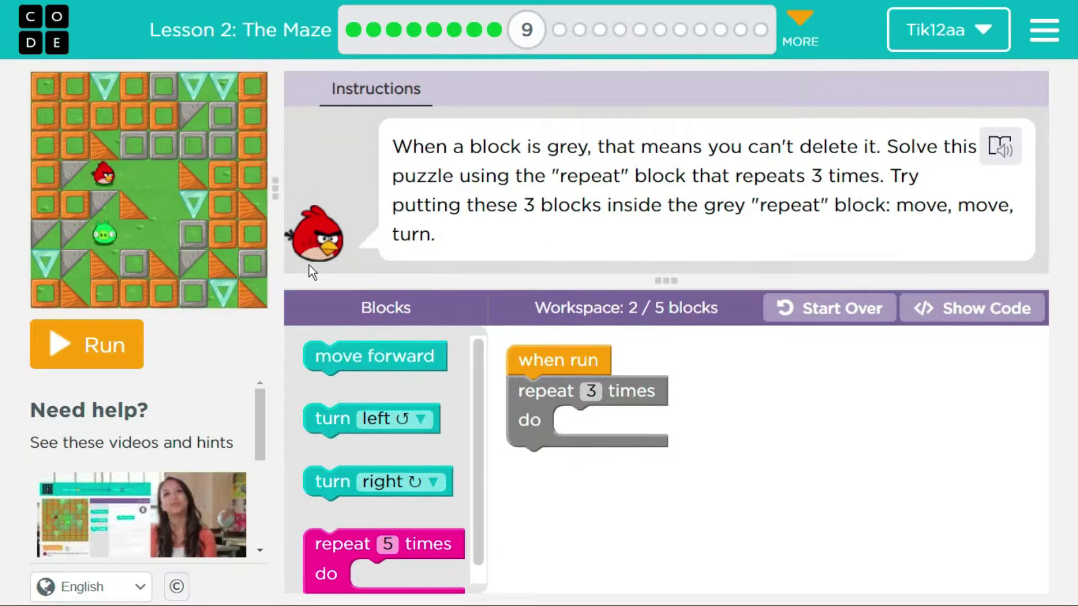
Step: Add a repeat loop set to 2 times, put move forward inside, and nest it in the grey repeat 3 block
{"action": "left_click", "coordinate": [375, 537]}
{"action": "left_click_drag", "start_coordinate": [337, 559], "coordinate": [587, 522]}
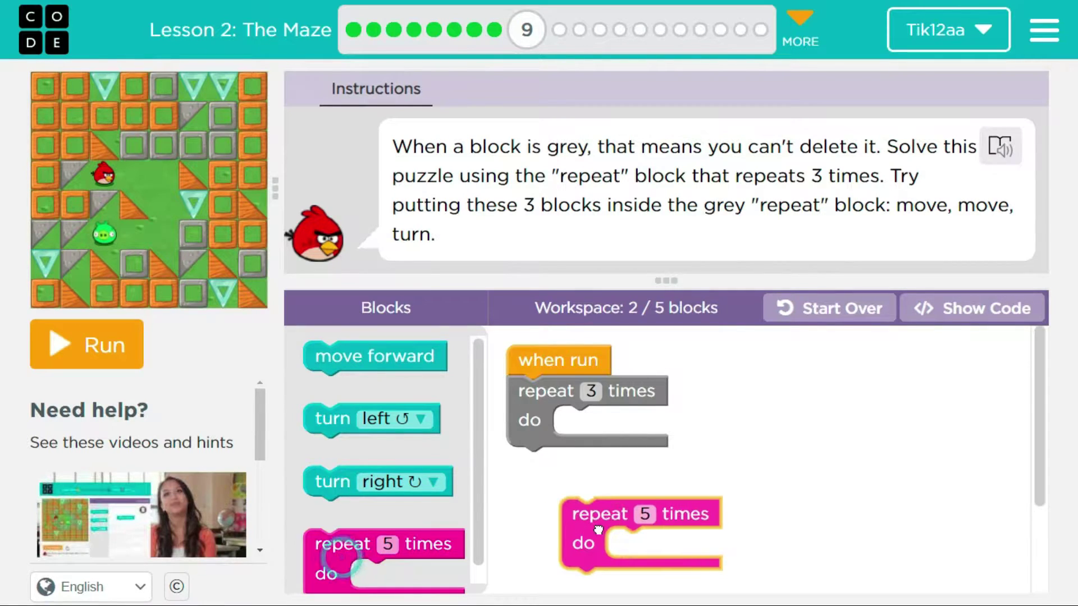
{"action": "left_click", "coordinate": [634, 508]}
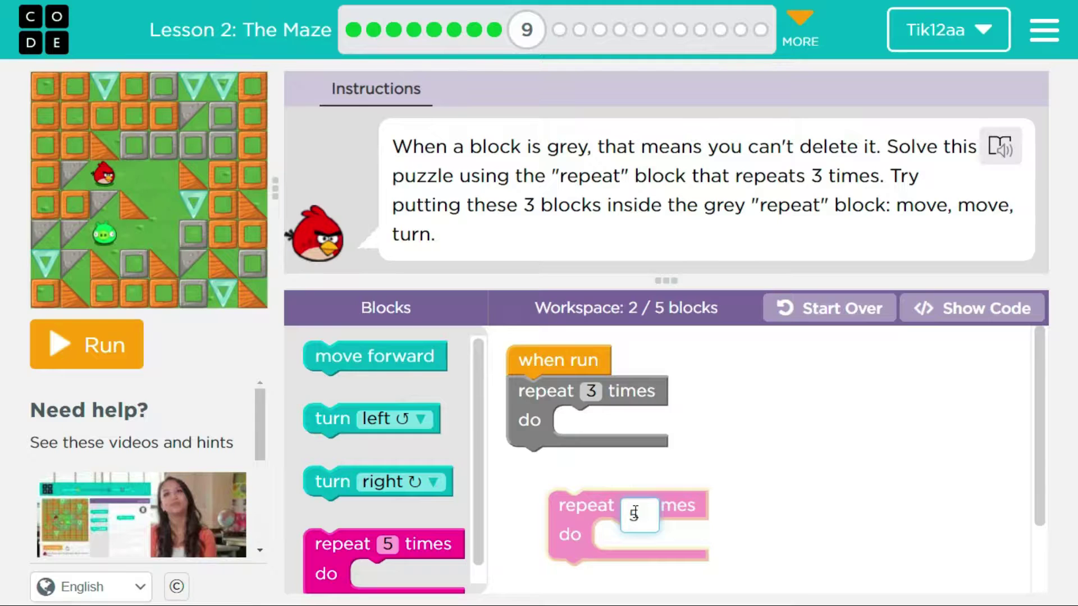
{"action": "left_click", "coordinate": [642, 512]}
{"action": "key", "text": "BackSpace"}
{"action": "type", "text": "2"}
{"action": "left_click", "coordinate": [725, 503]}
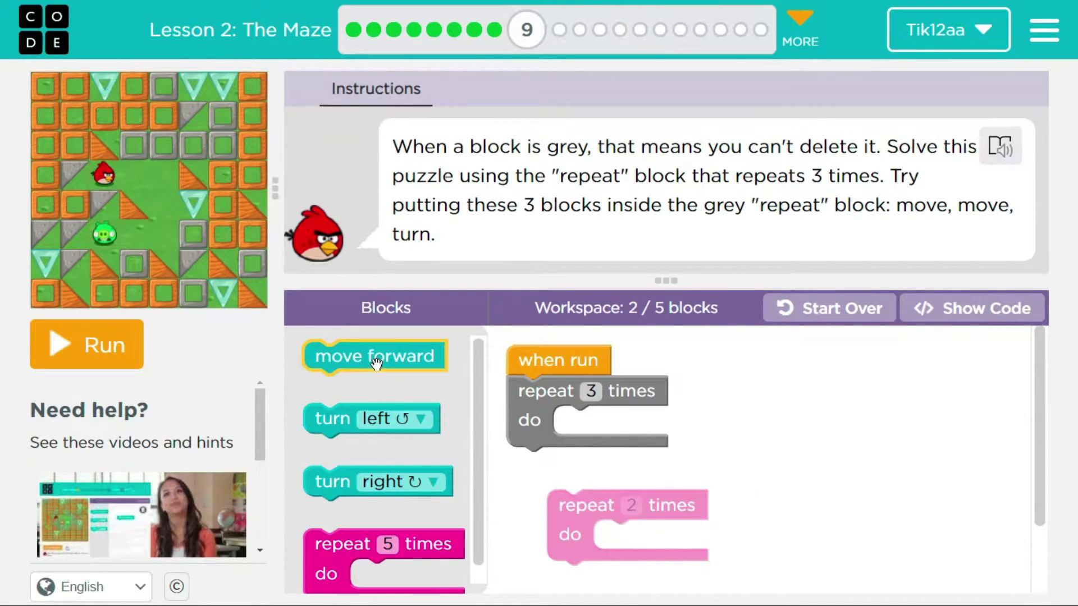
{"action": "left_click_drag", "start_coordinate": [376, 364], "coordinate": [665, 546]}
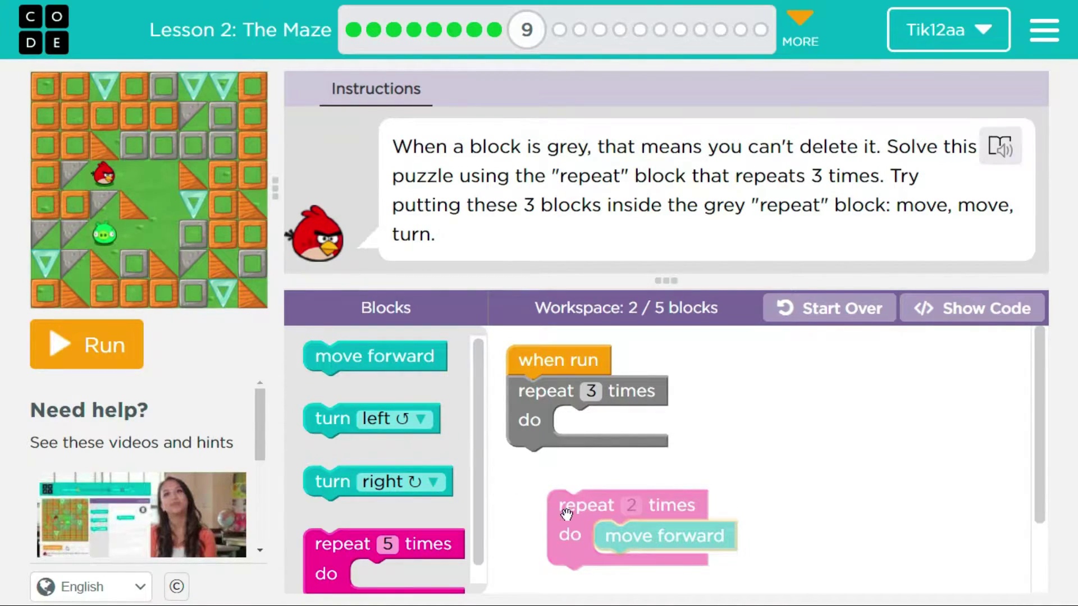
{"action": "left_click_drag", "start_coordinate": [568, 514], "coordinate": [571, 432]}
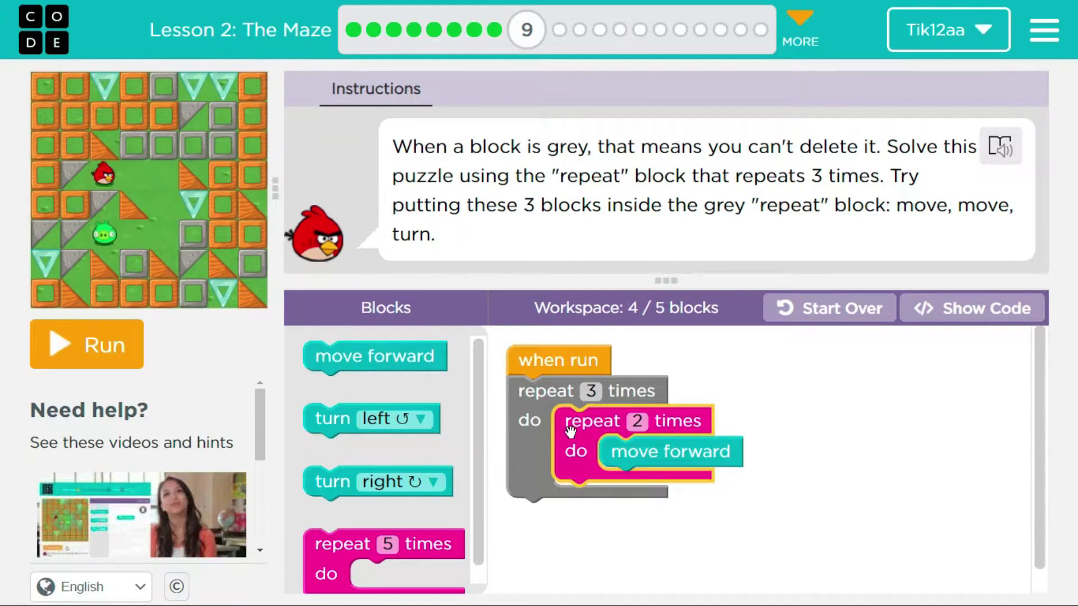
Step: Test-run the program, then place turn right after move forward inside the repeat 2 loop
{"action": "left_click", "coordinate": [104, 359]}
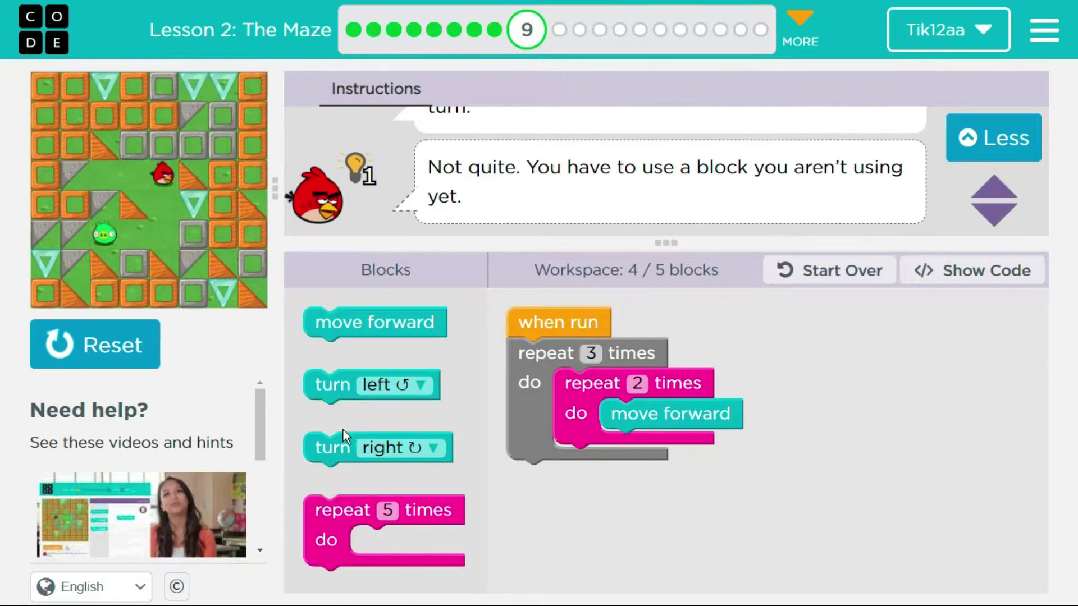
{"action": "left_click", "coordinate": [335, 395]}
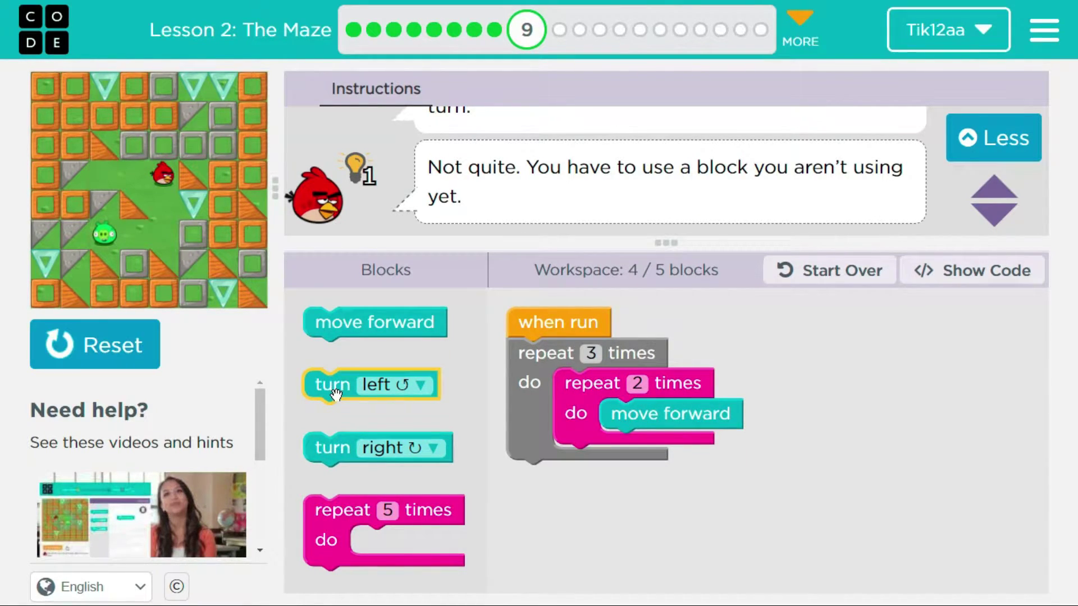
{"action": "mouse_move", "coordinate": [333, 385]}
{"action": "left_click", "coordinate": [556, 491]}
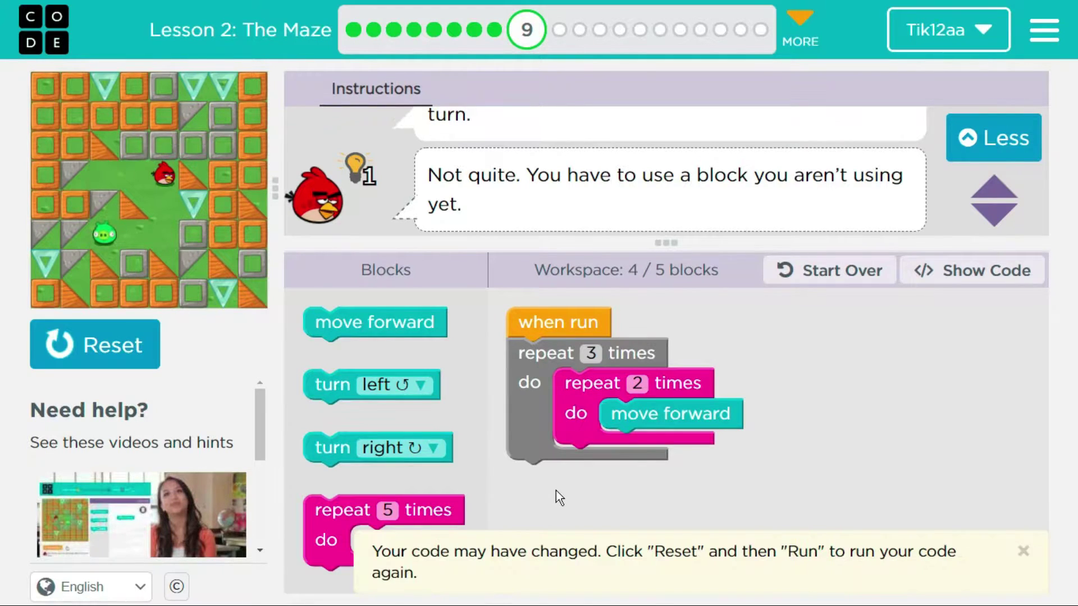
{"action": "left_click", "coordinate": [329, 452]}
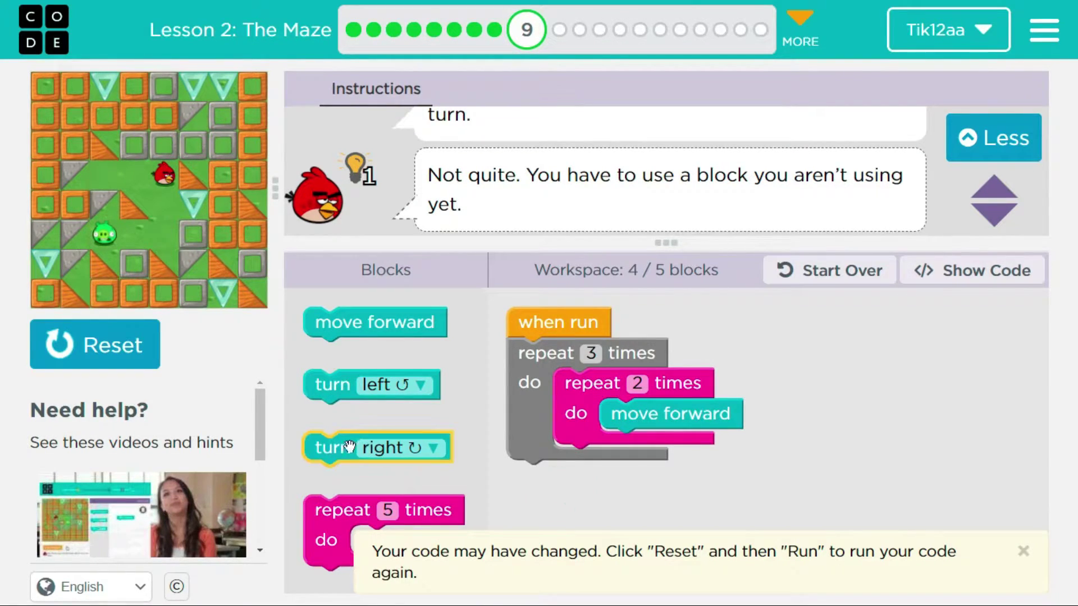
{"action": "left_click_drag", "start_coordinate": [330, 453], "coordinate": [632, 471]}
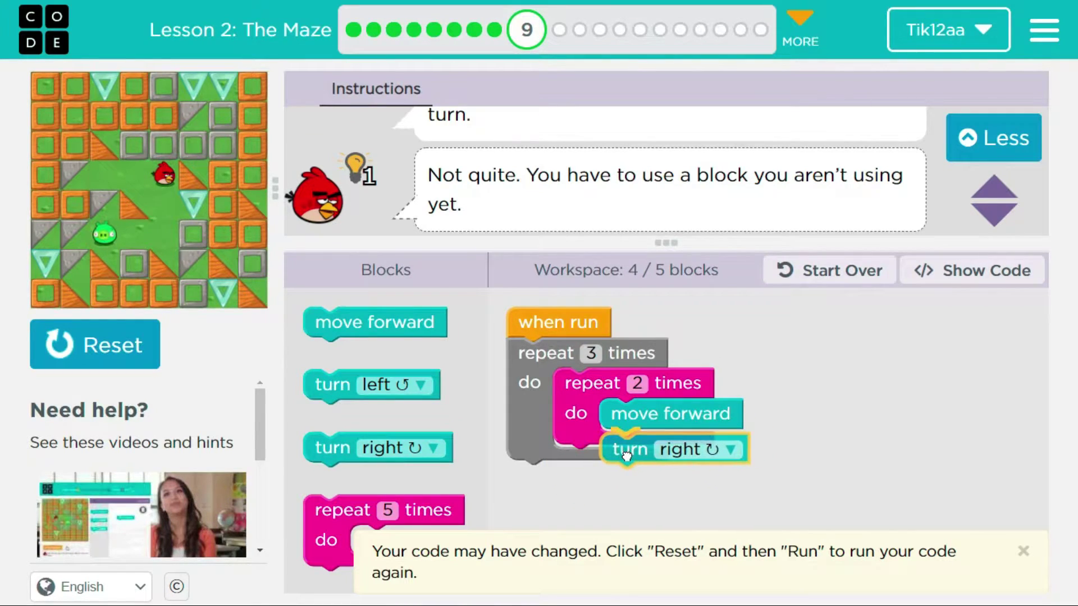
{"action": "left_click_drag", "start_coordinate": [632, 471], "coordinate": [651, 438]}
Step: Move turn right below the repeat 2 loop inside repeat 3, then reset and run to reach the pig
{"action": "left_click", "coordinate": [125, 354]}
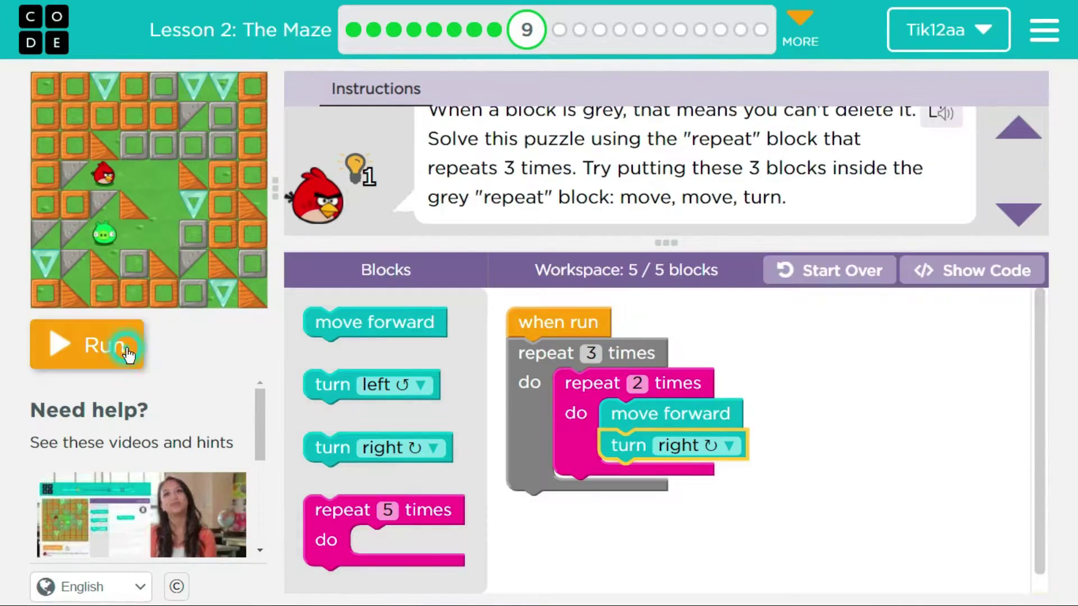
{"action": "left_click", "coordinate": [128, 354]}
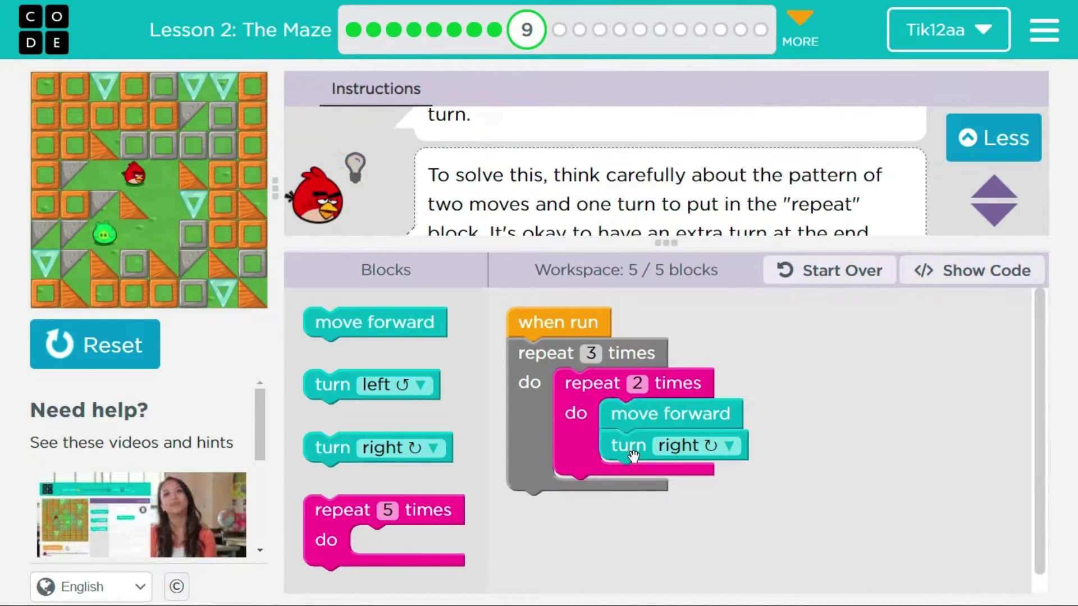
{"action": "left_click_drag", "start_coordinate": [635, 455], "coordinate": [588, 471]}
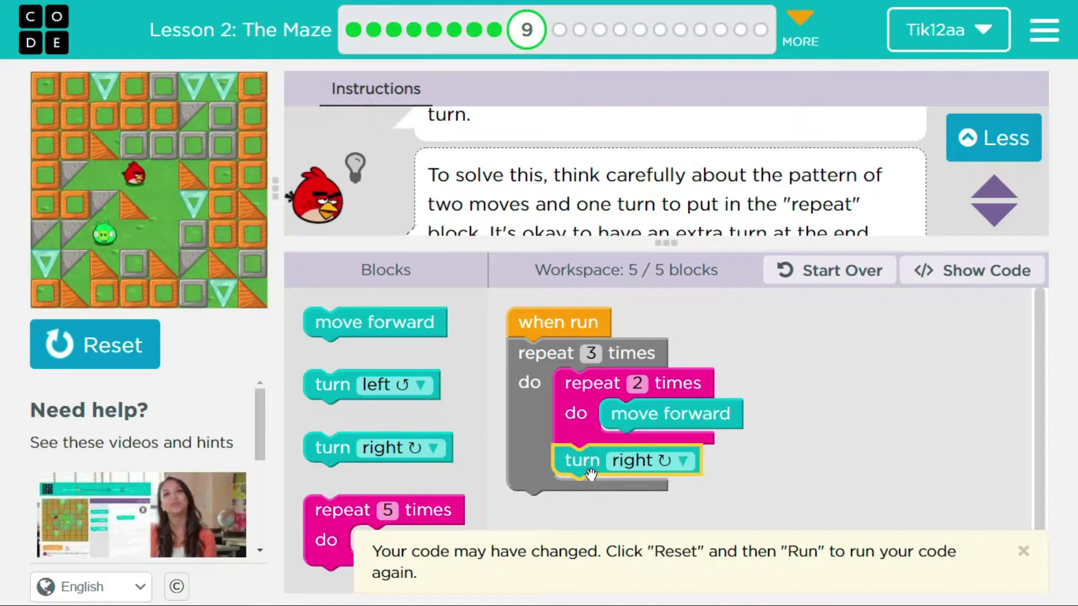
{"action": "left_click", "coordinate": [137, 349]}
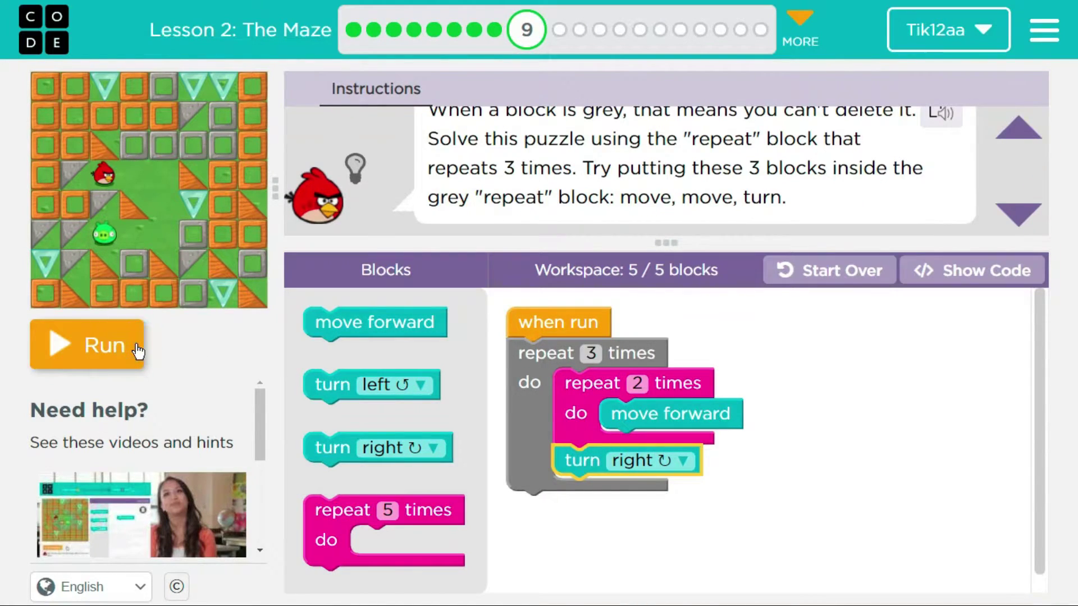
{"action": "left_click", "coordinate": [137, 350]}
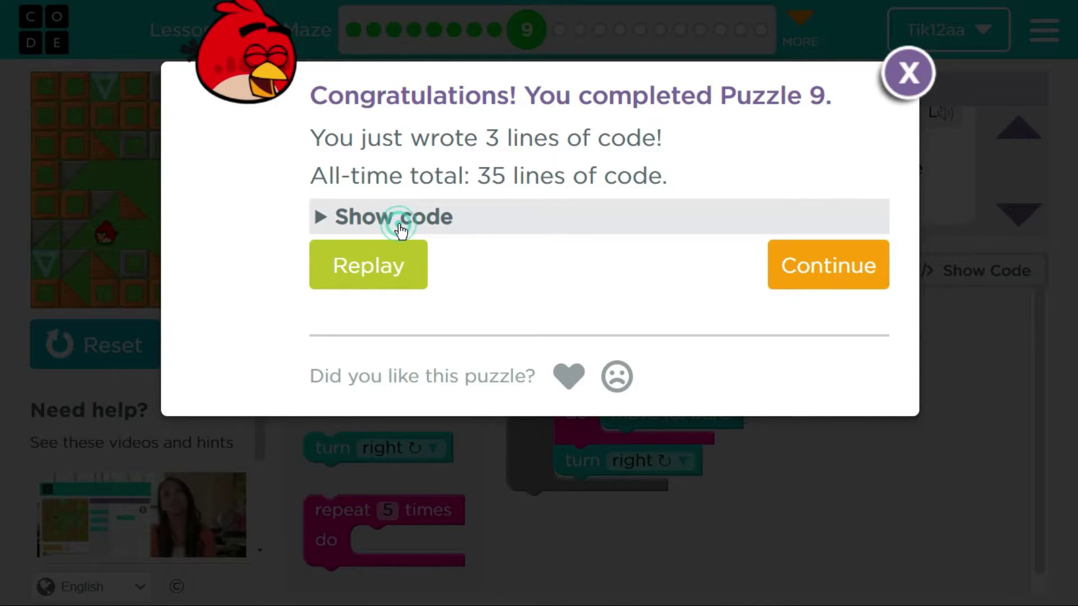
Step: Inspect Puzzle 9's JavaScript, highlighting both for-loops, moveForward() and turnRight(), then continue to Puzzle 10
{"action": "left_click", "coordinate": [399, 227]}
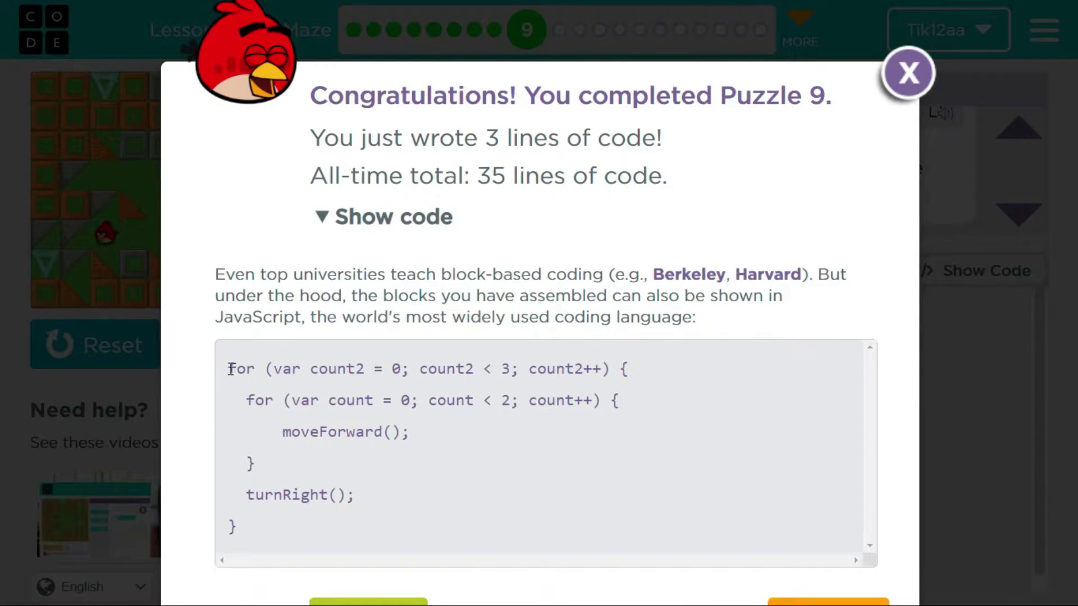
{"action": "left_click_drag", "start_coordinate": [230, 368], "coordinate": [610, 374]}
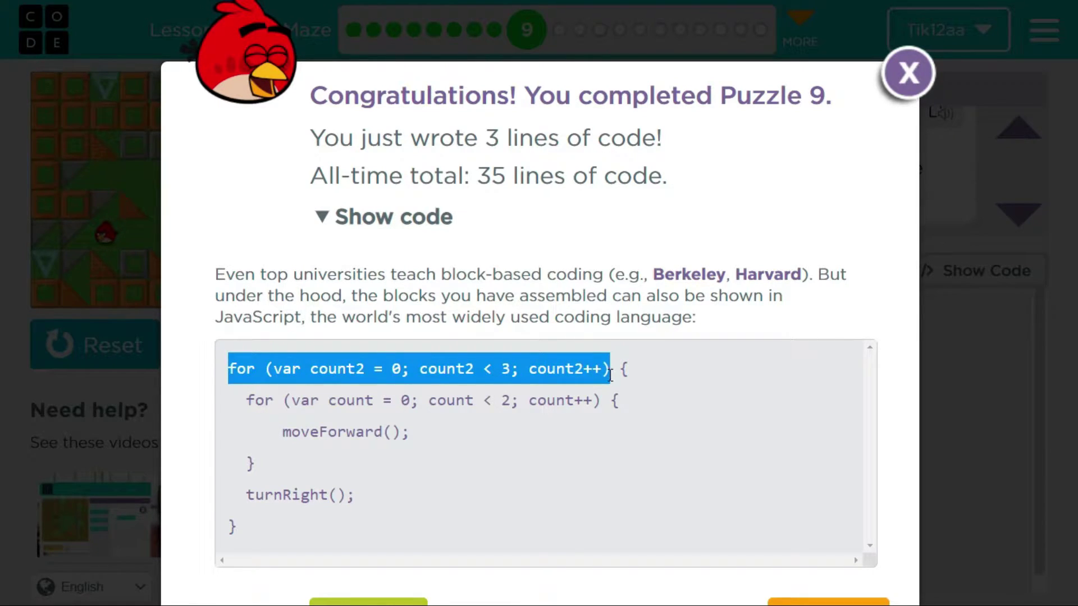
{"action": "left_click", "coordinate": [610, 373]}
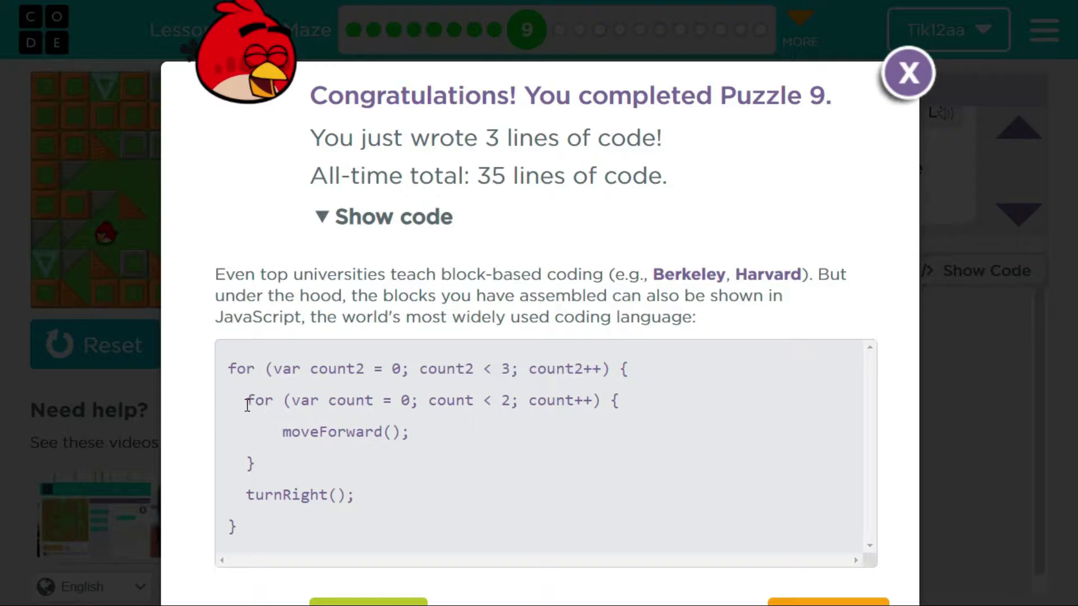
{"action": "mouse_move", "coordinate": [247, 402]}
{"action": "left_mouse_down"}
{"action": "mouse_move", "coordinate": [609, 402]}
{"action": "mouse_move", "coordinate": [601, 404]}
{"action": "left_mouse_up"}
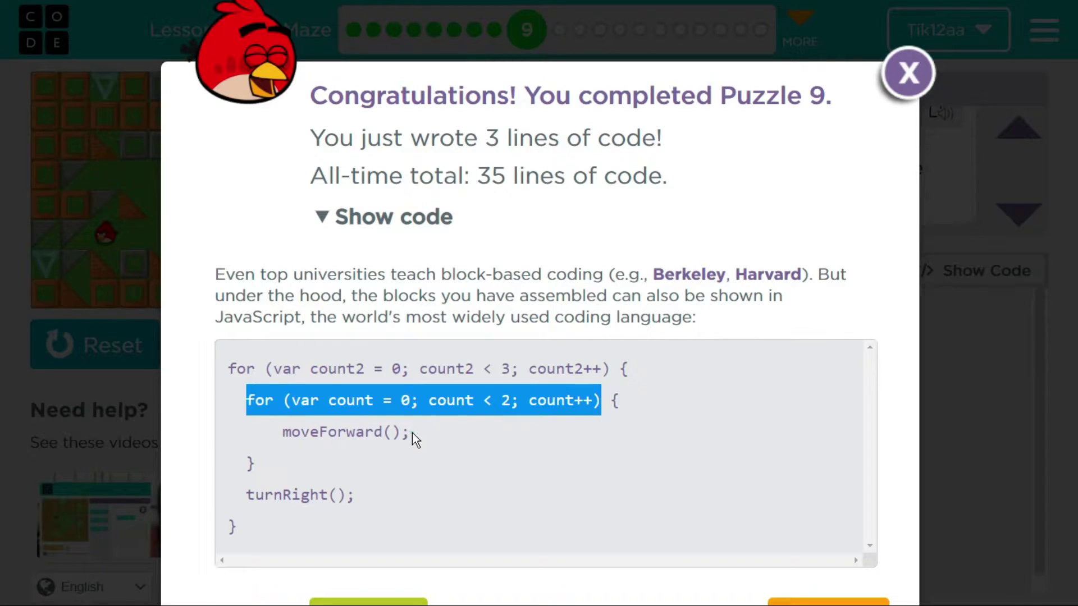
{"action": "left_click_drag", "start_coordinate": [411, 432], "coordinate": [288, 435]}
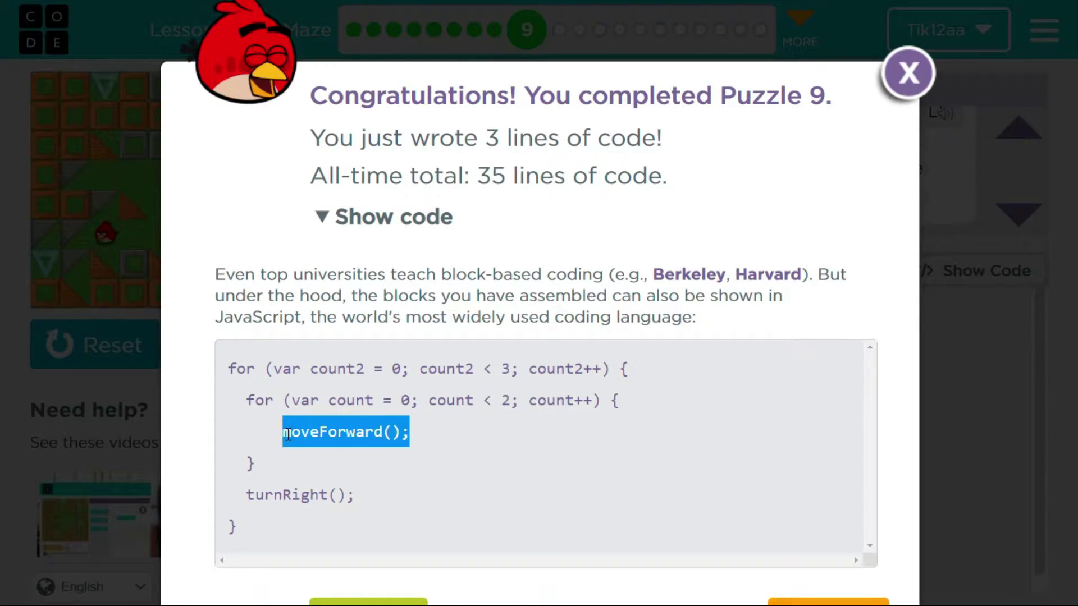
{"action": "left_click_drag", "start_coordinate": [359, 495], "coordinate": [235, 495]}
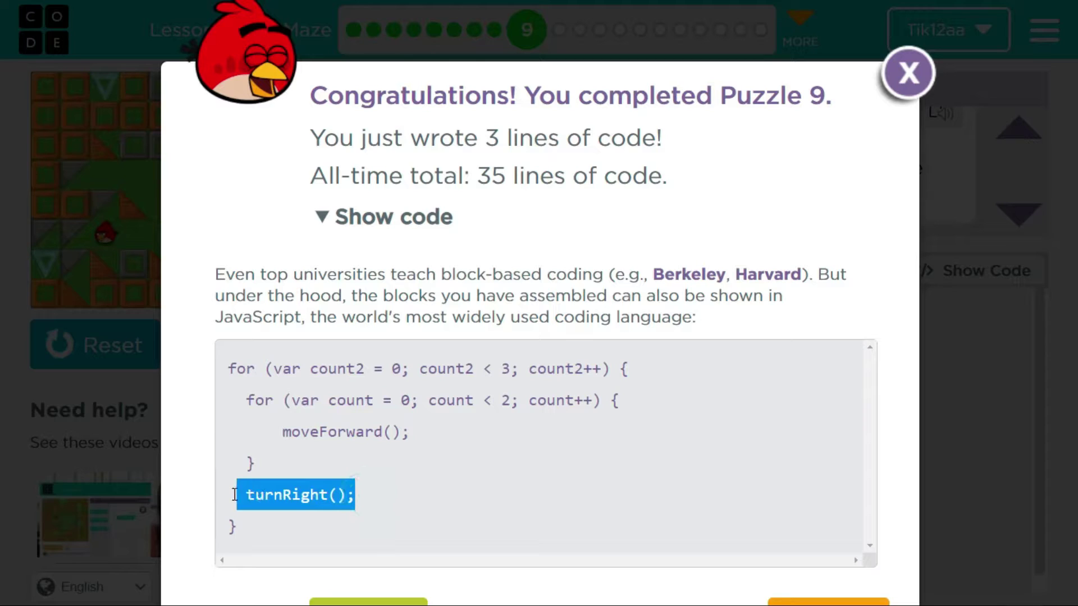
{"action": "left_click", "coordinate": [781, 601]}
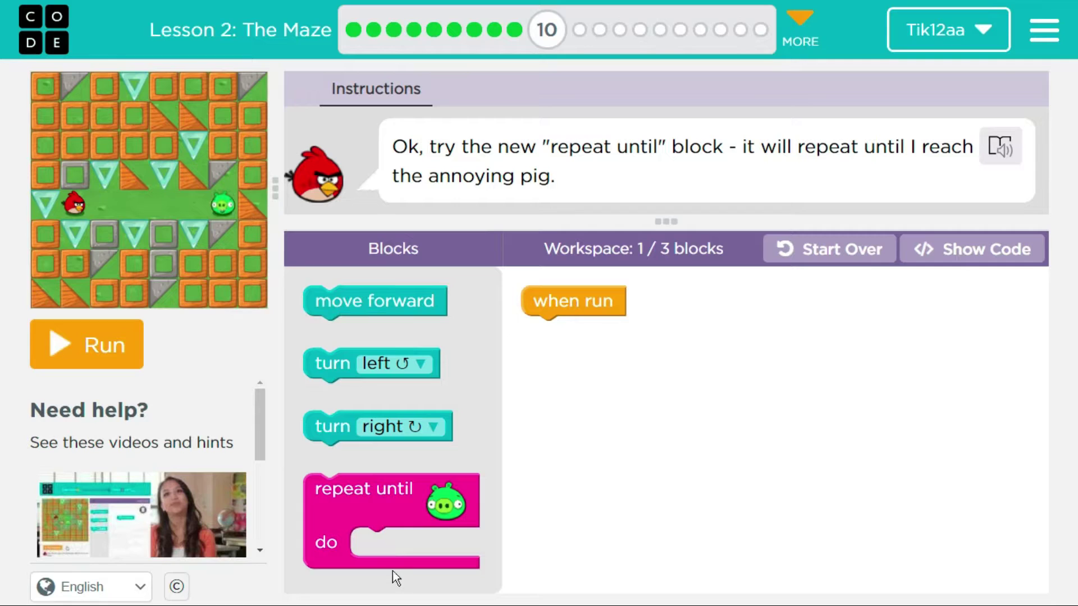
Step: Attach a repeat until pig loop under when run, with move forward inside it
{"action": "left_click_drag", "start_coordinate": [356, 513], "coordinate": [568, 360]}
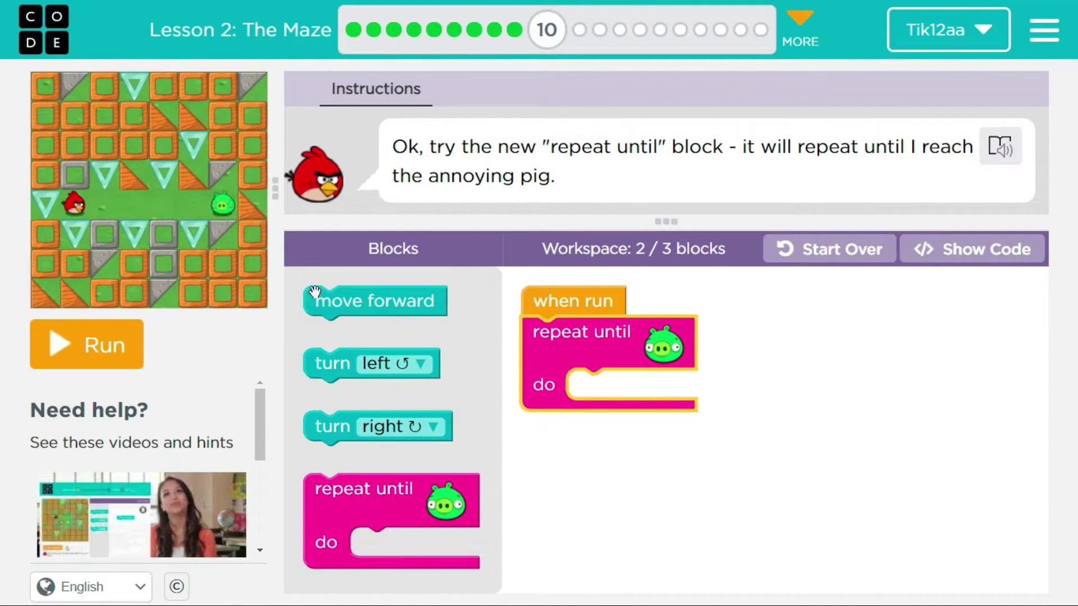
{"action": "left_click_drag", "start_coordinate": [342, 300], "coordinate": [618, 395]}
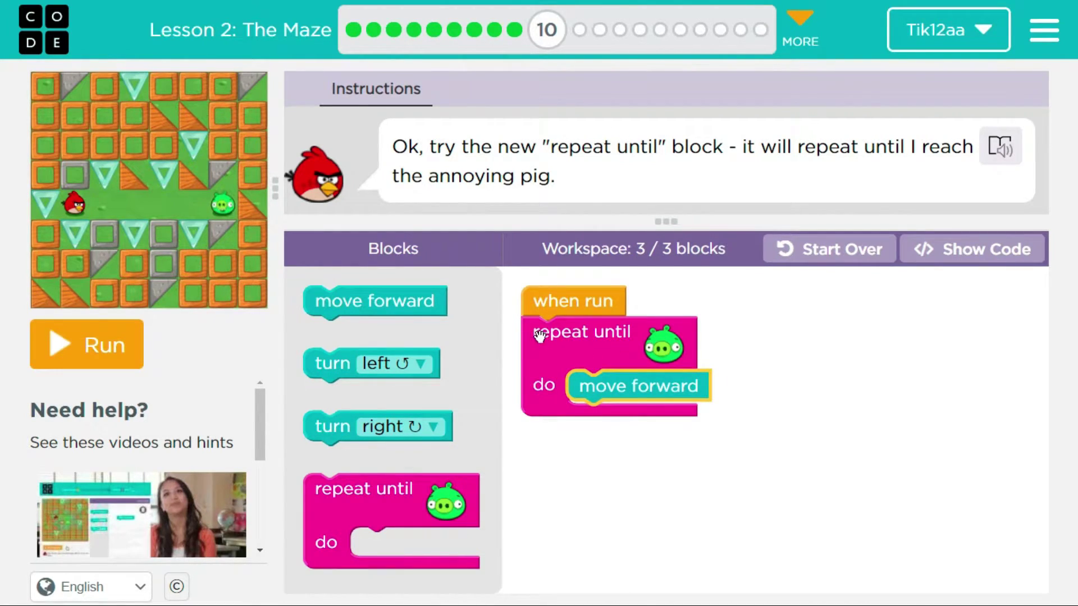
{"action": "left_click", "coordinate": [931, 250]}
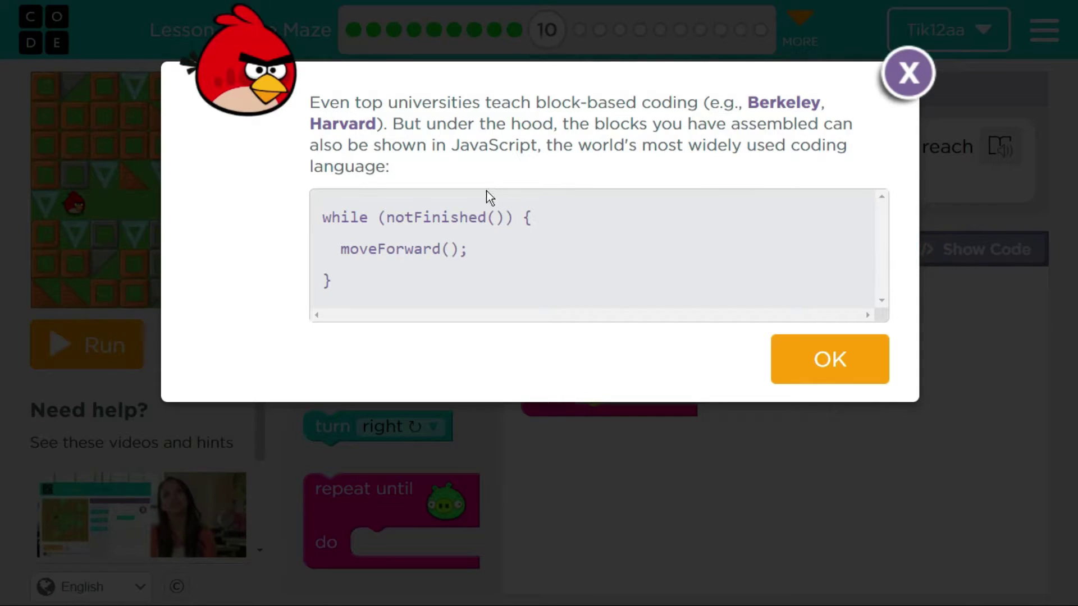
{"action": "double_click", "coordinate": [348, 218]}
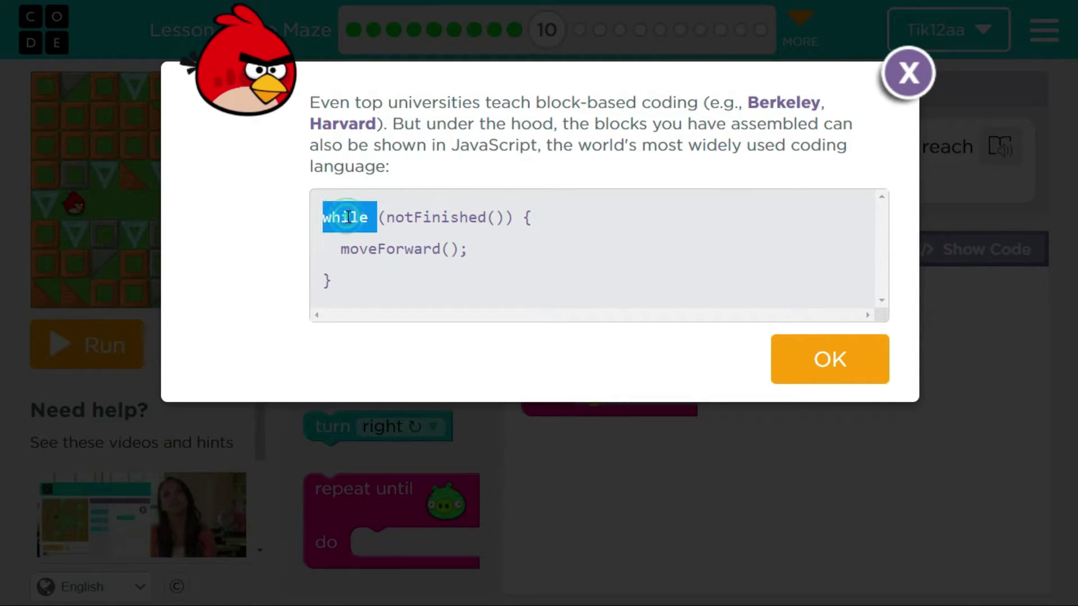
{"action": "double_click", "coordinate": [399, 218]}
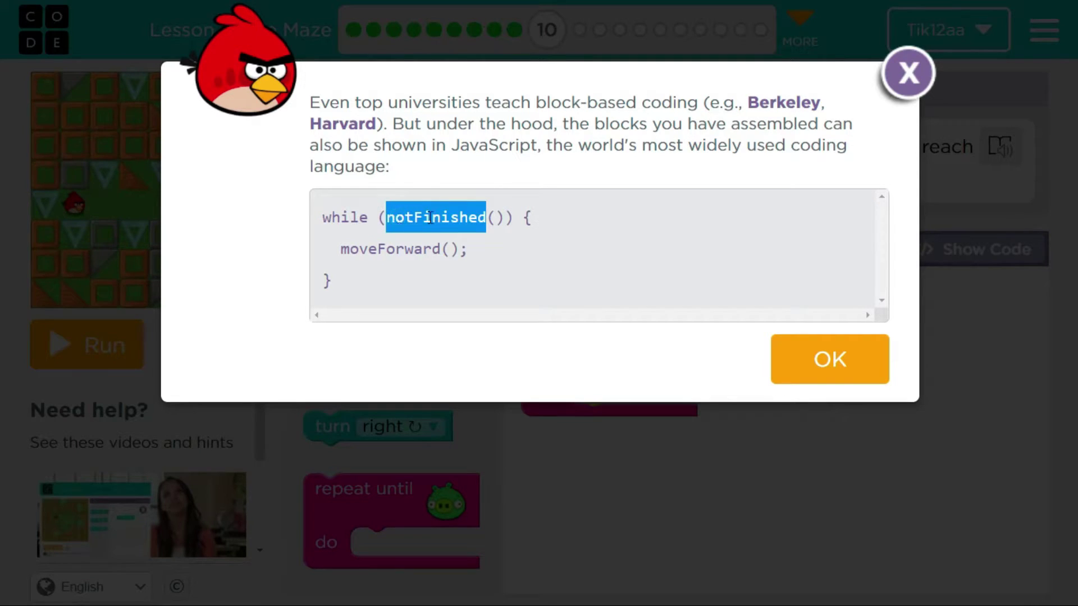
{"action": "left_click_drag", "start_coordinate": [499, 217], "coordinate": [389, 220]}
{"action": "left_click_drag", "start_coordinate": [468, 248], "coordinate": [344, 218]}
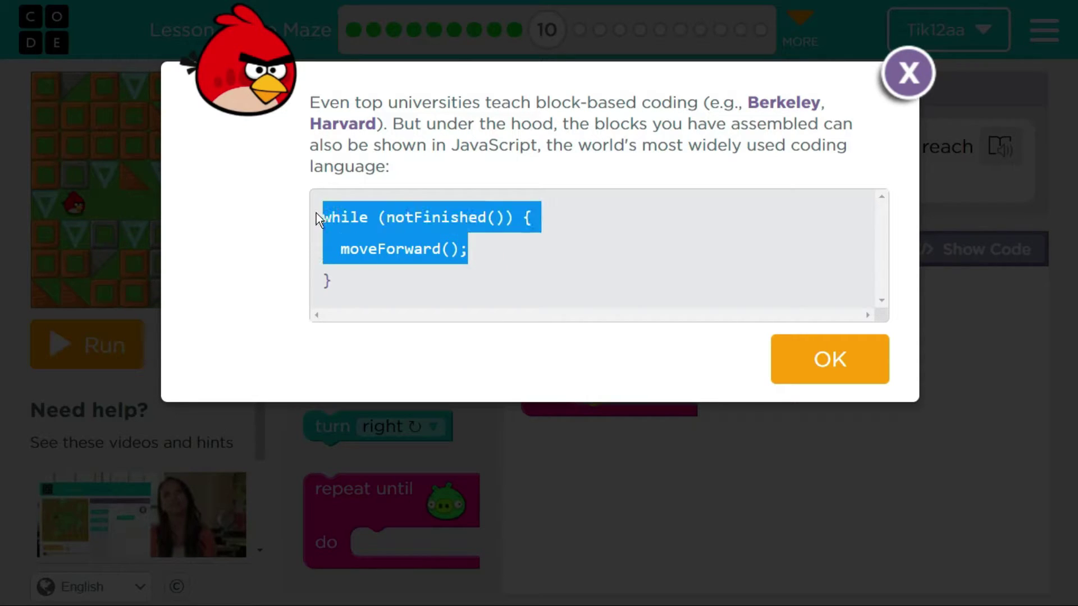
{"action": "left_click", "coordinate": [795, 362]}
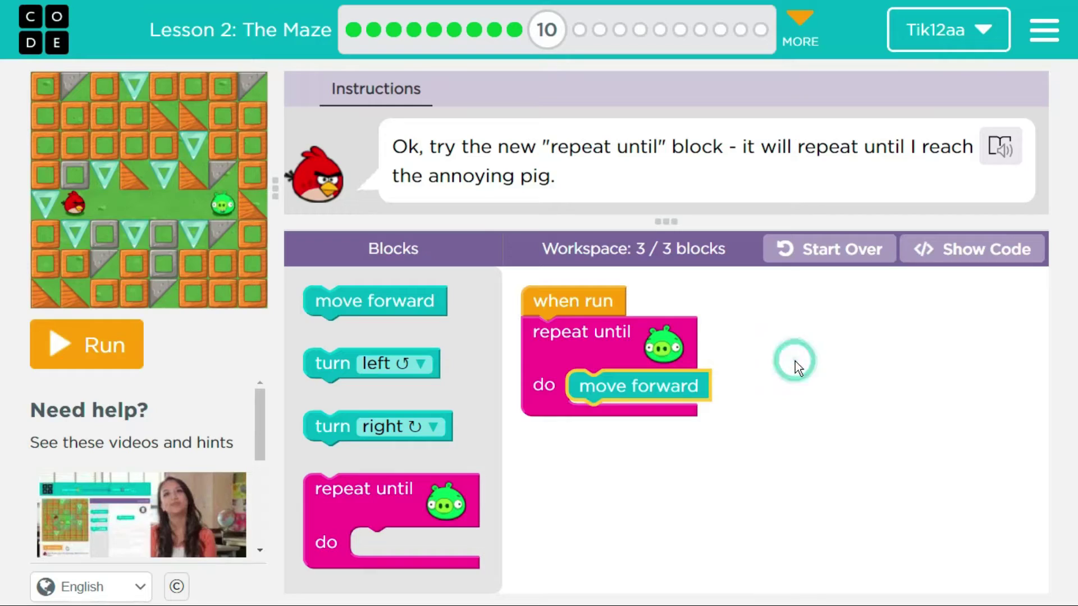
Step: Run, reset, and rerun the Puzzle 10 program until the bird reaches the pig
{"action": "left_click", "coordinate": [132, 347]}
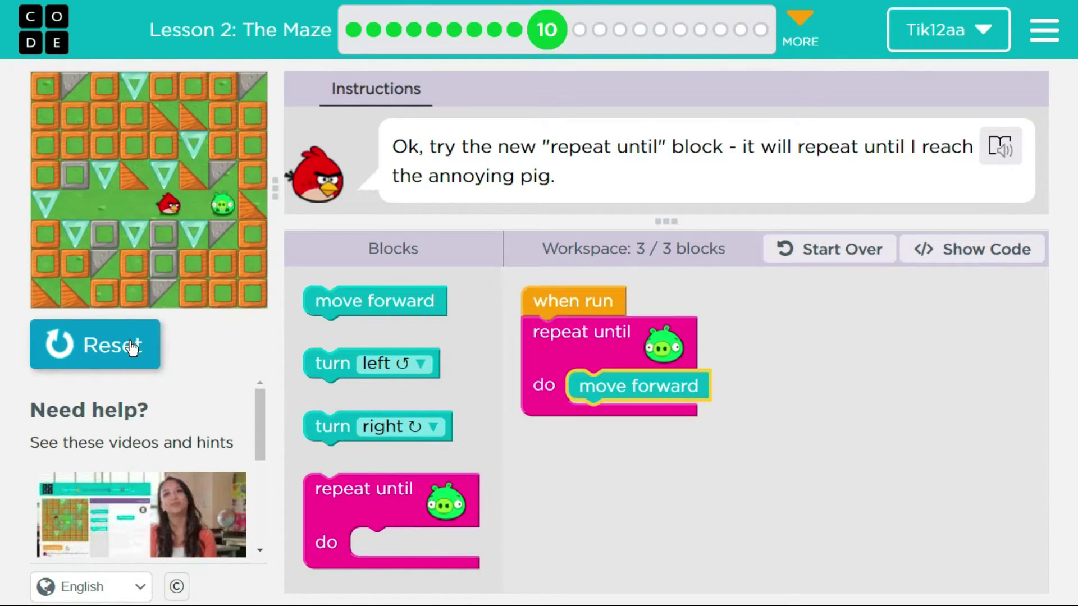
{"action": "left_click", "coordinate": [131, 348]}
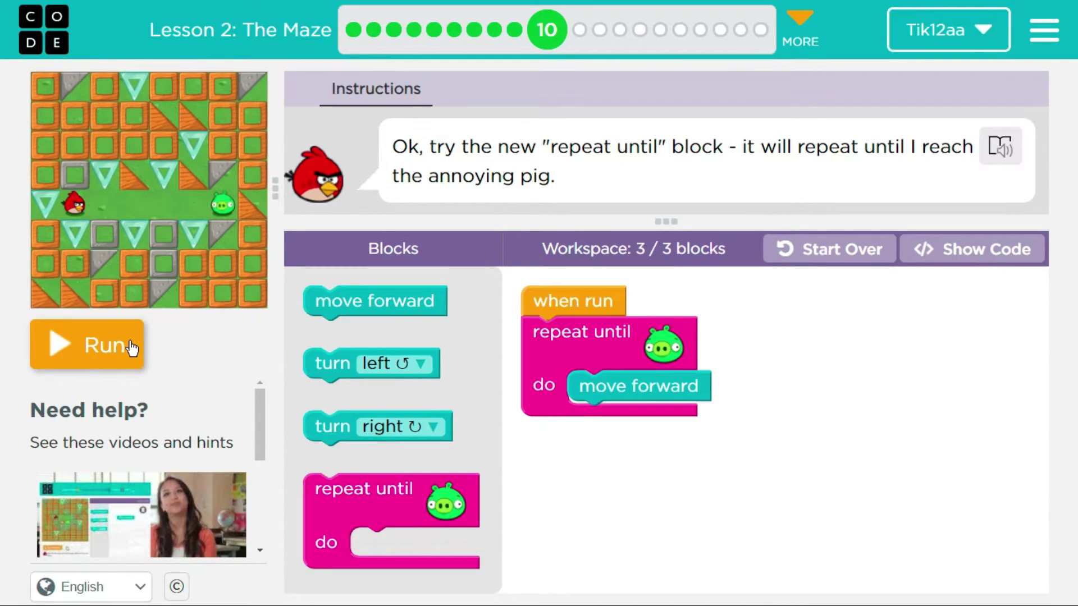
{"action": "left_click", "coordinate": [130, 348]}
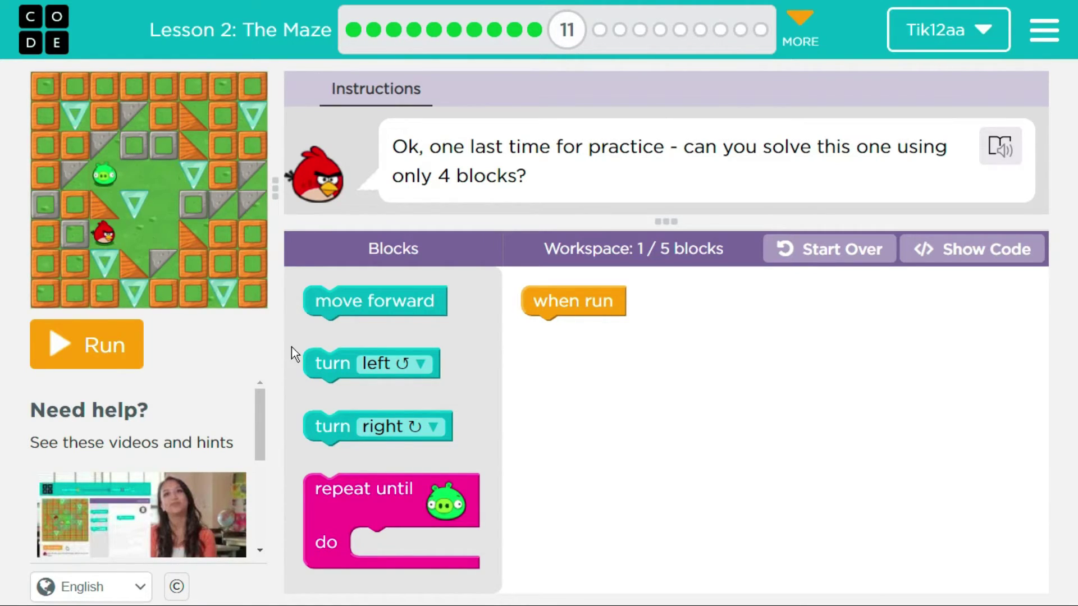
Step: Attach a repeat until pig loop under when run, check its JavaScript, and put move forward inside
{"action": "left_click", "coordinate": [325, 498]}
{"action": "left_click_drag", "start_coordinate": [326, 498], "coordinate": [551, 351]}
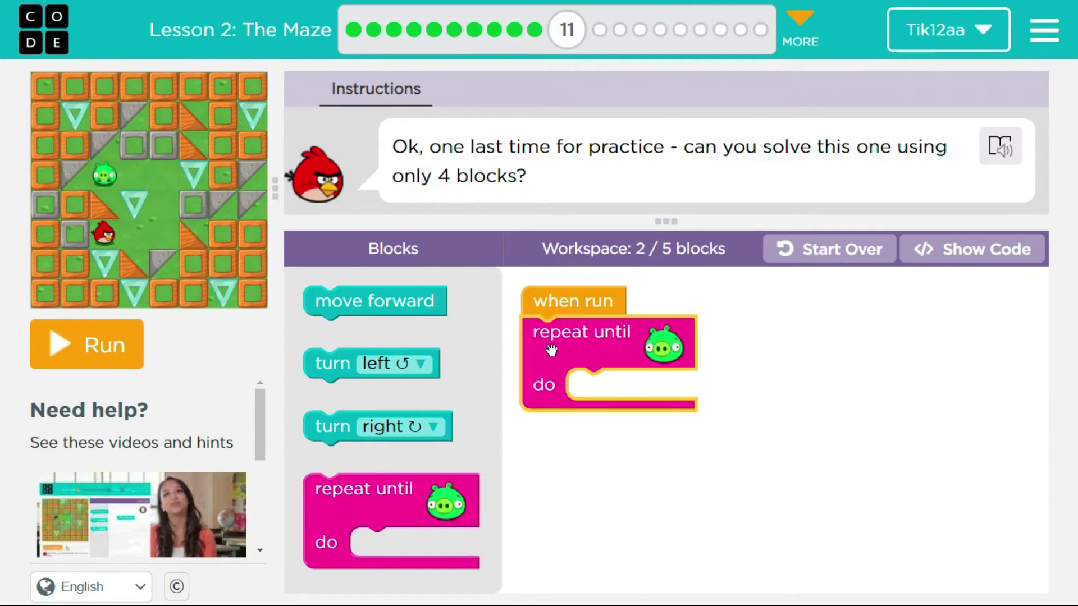
{"action": "left_click", "coordinate": [942, 251]}
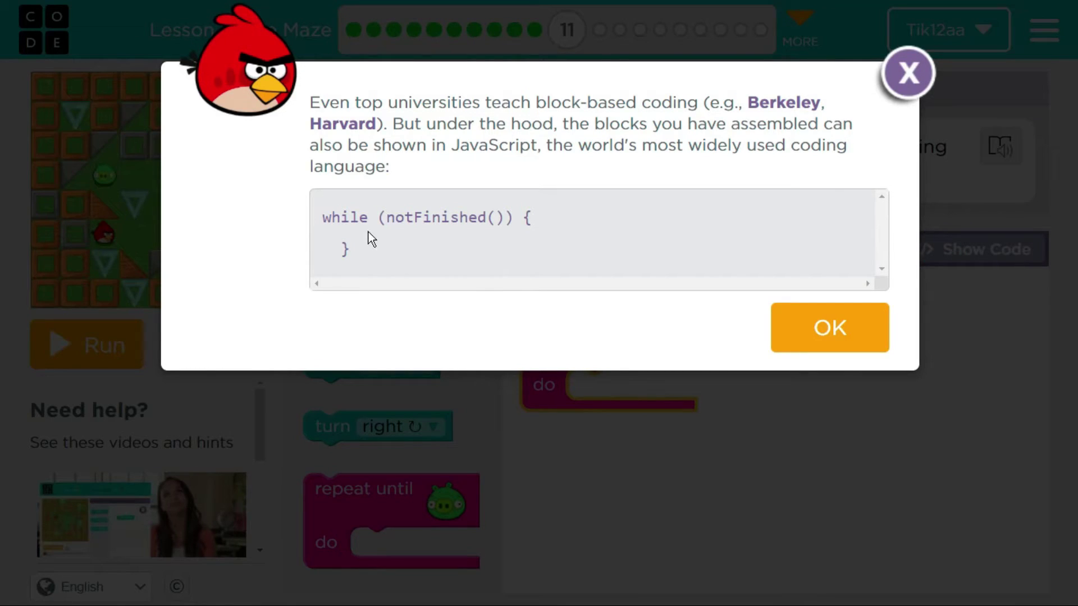
{"action": "left_click", "coordinate": [893, 102]}
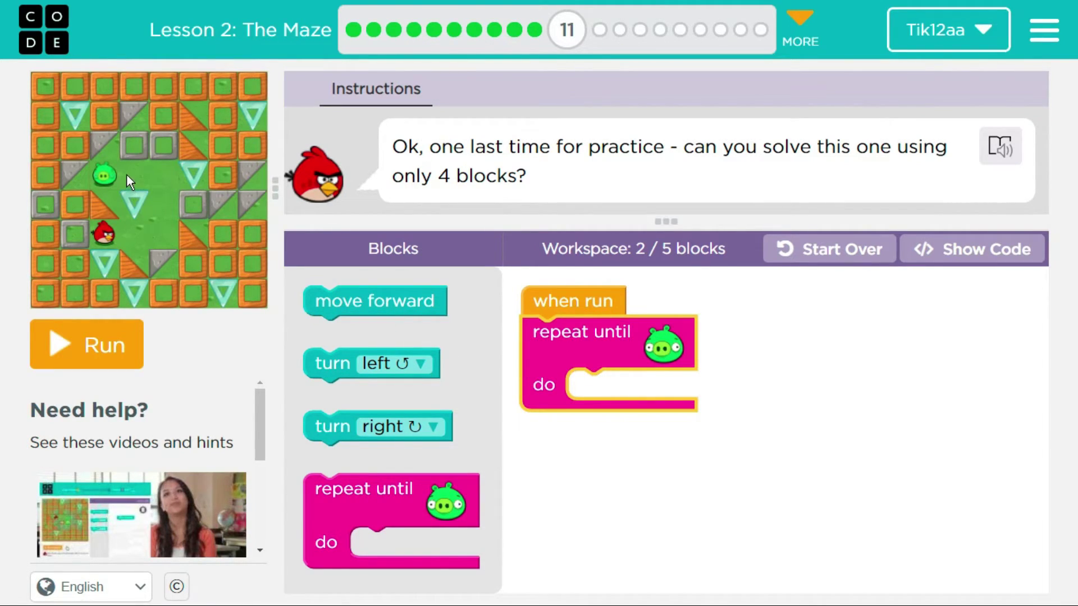
{"action": "left_click_drag", "start_coordinate": [348, 301], "coordinate": [620, 390]}
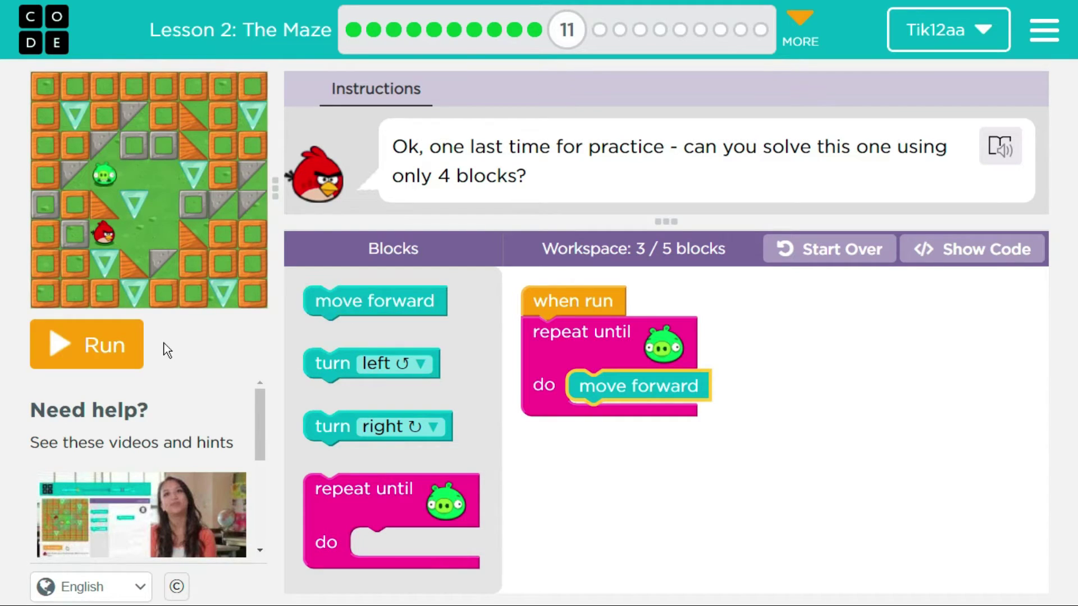
Step: Test-run, add turn left after move forward in the repeat until loop, then reset and rerun
{"action": "left_click", "coordinate": [123, 352]}
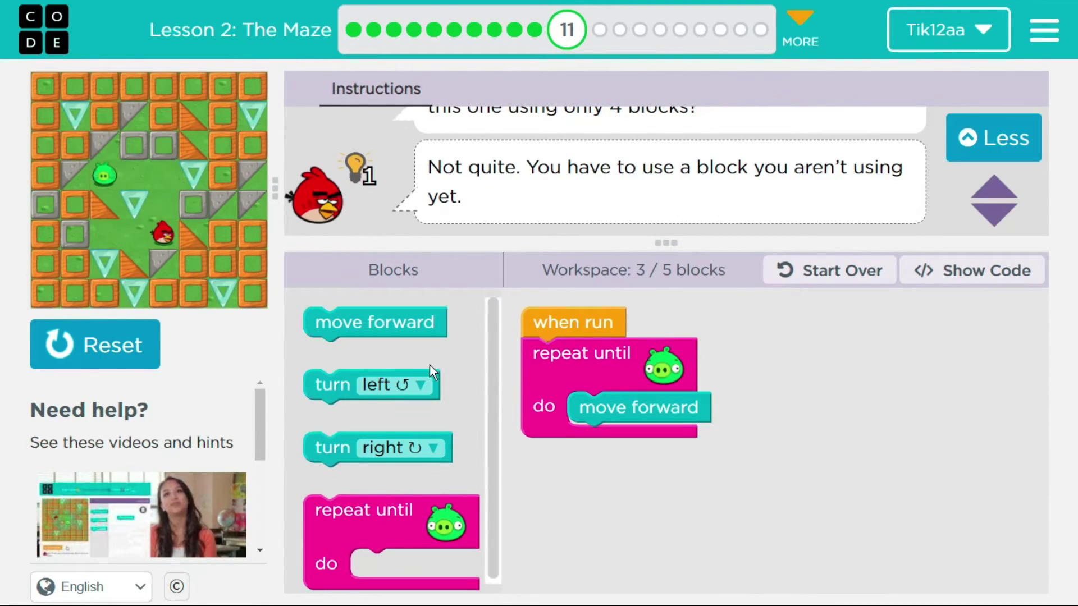
{"action": "left_click", "coordinate": [430, 371]}
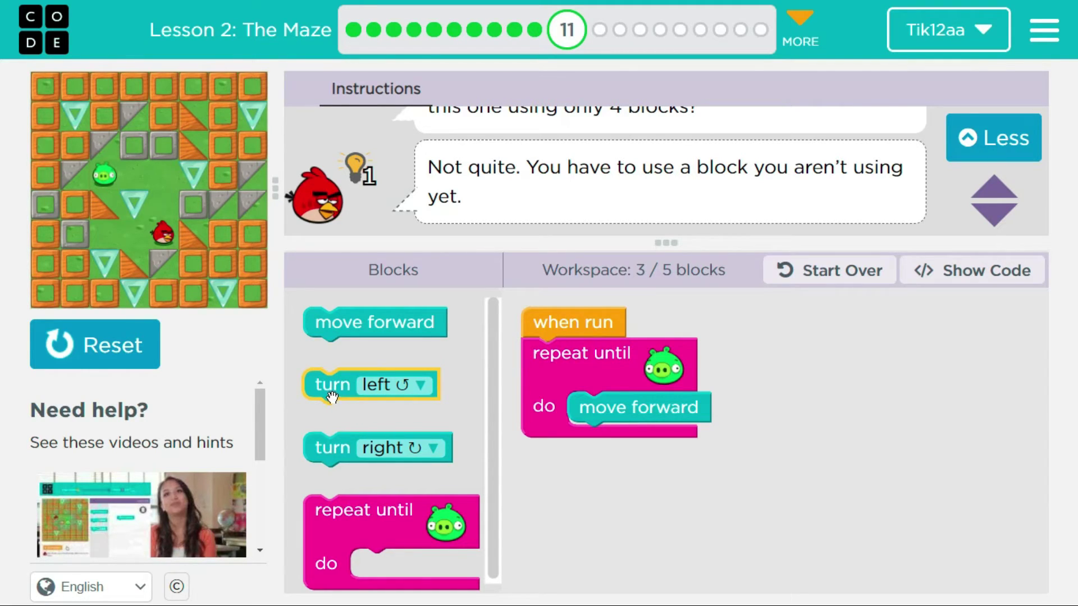
{"action": "left_click_drag", "start_coordinate": [332, 398], "coordinate": [598, 453]}
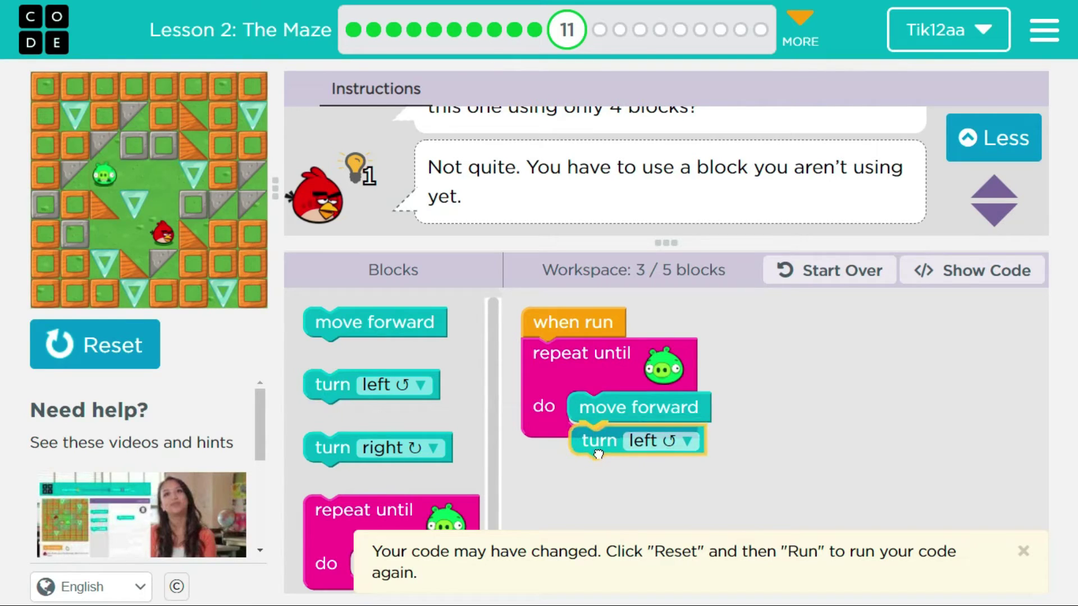
{"action": "left_click", "coordinate": [132, 358]}
{"action": "left_click", "coordinate": [126, 357]}
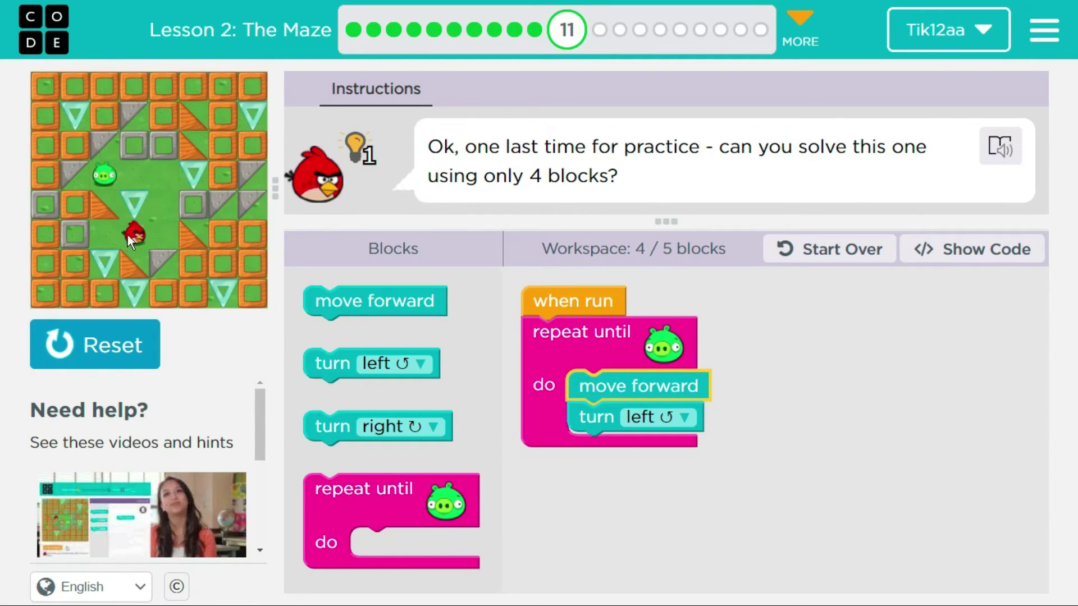
Step: Add a second move forward to the loop, then reset and run to complete Puzzle 11
{"action": "left_click", "coordinate": [389, 309]}
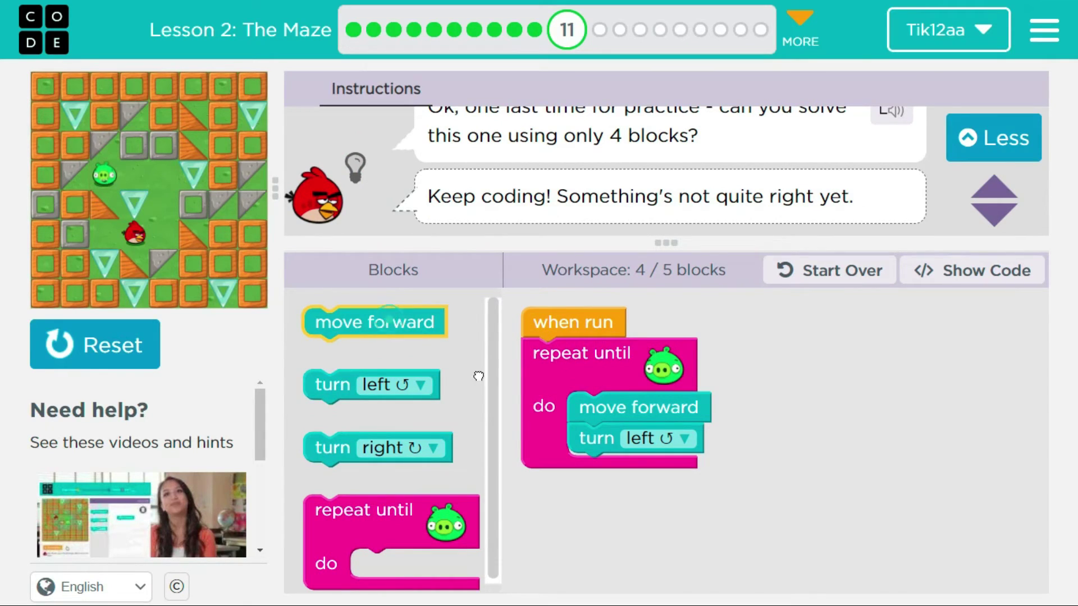
{"action": "left_click_drag", "start_coordinate": [389, 309], "coordinate": [660, 441]}
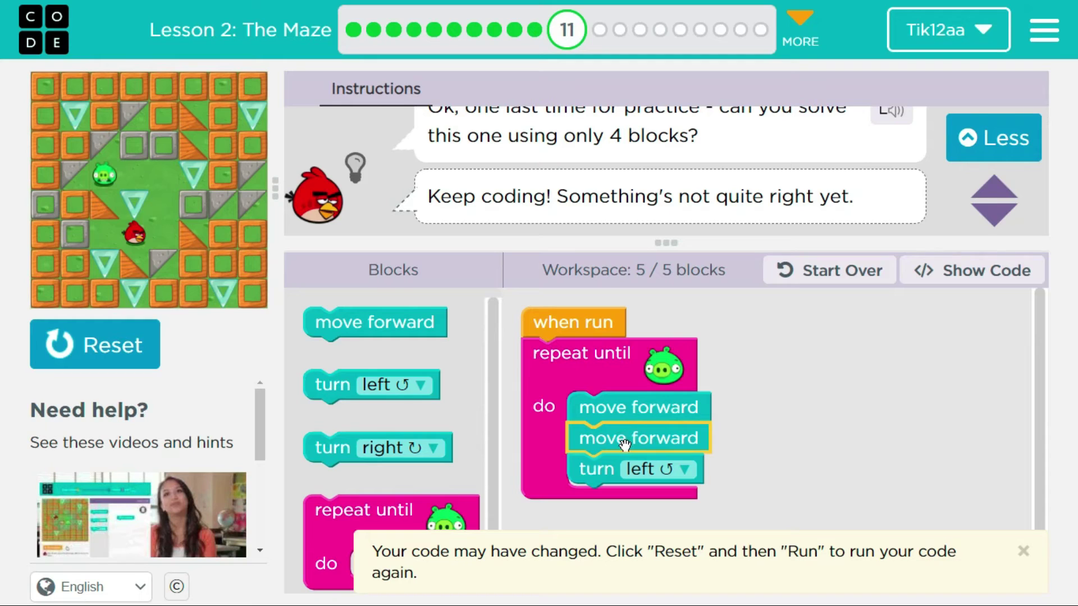
{"action": "left_click", "coordinate": [137, 359]}
{"action": "left_click", "coordinate": [136, 359]}
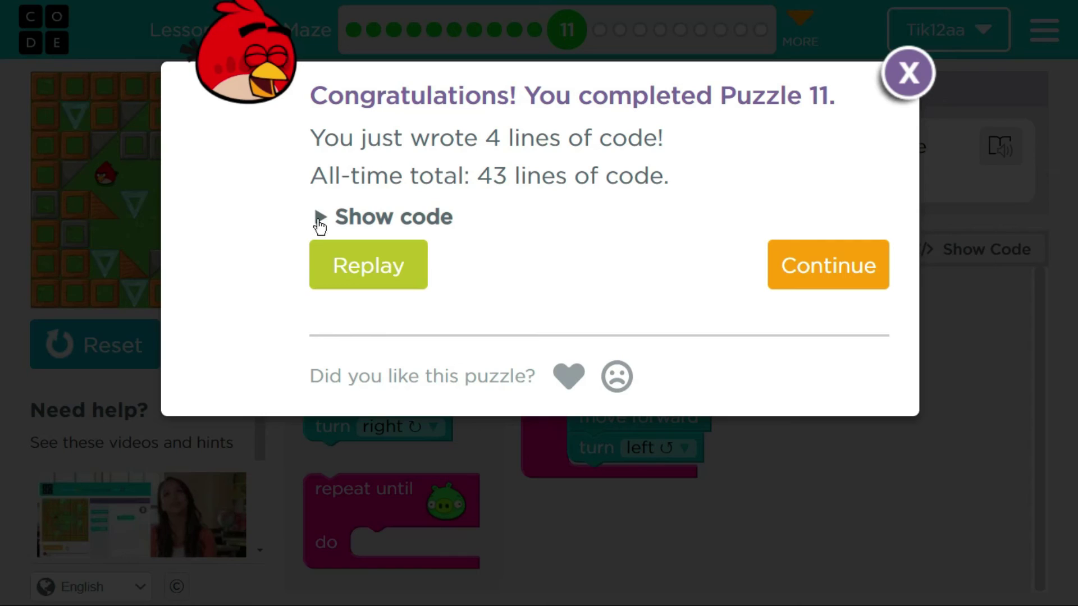
Step: Expand the Puzzle 11 JavaScript and highlight the notFinished() condition and the three loop-body statements
{"action": "left_click", "coordinate": [349, 222]}
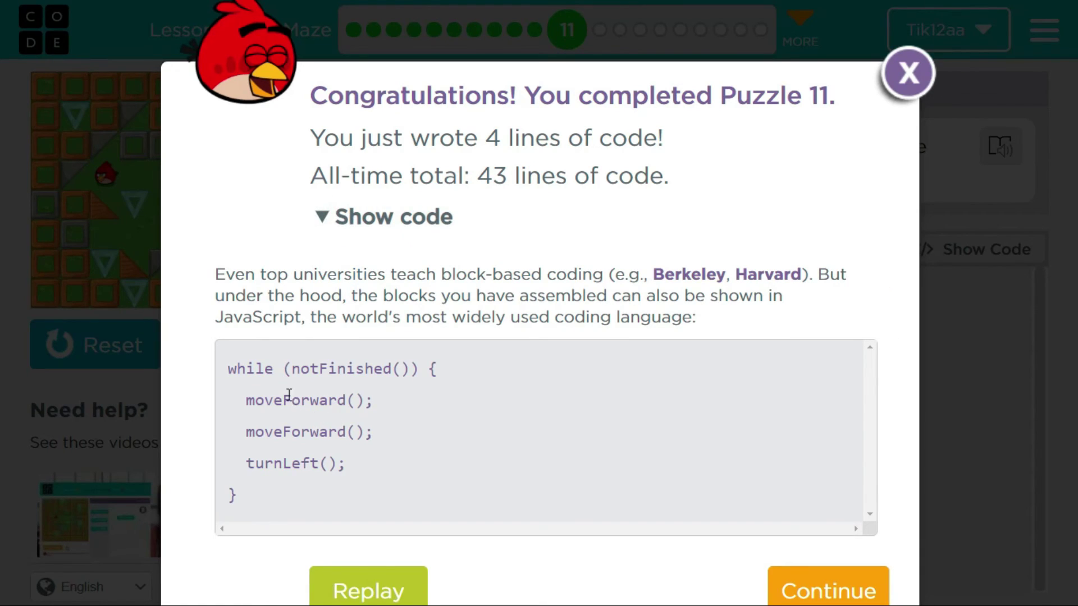
{"action": "left_click_drag", "start_coordinate": [291, 371], "coordinate": [408, 372]}
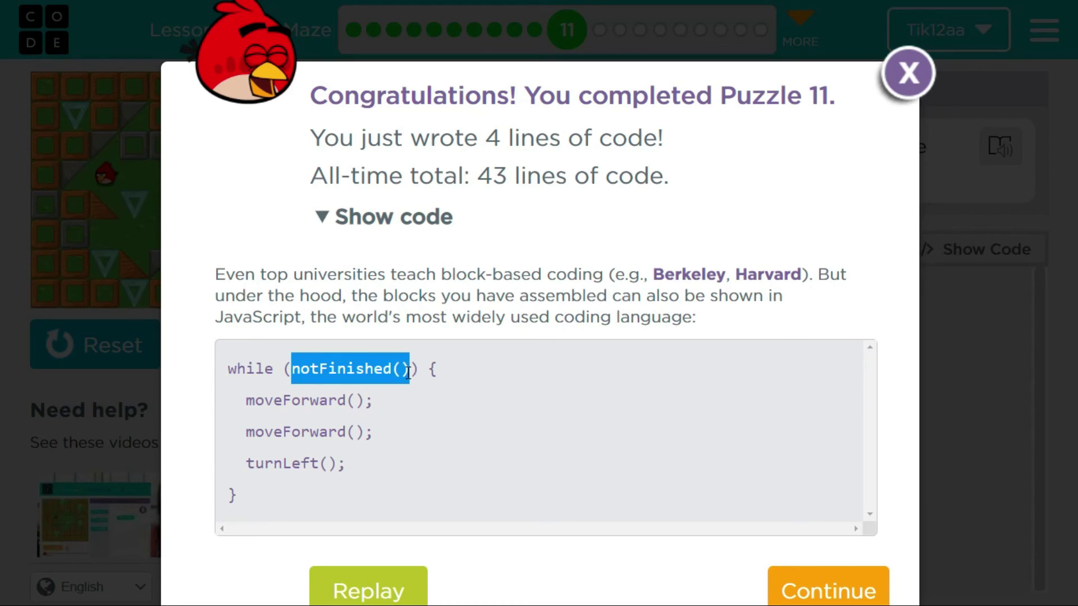
{"action": "left_click_drag", "start_coordinate": [343, 469], "coordinate": [218, 407]}
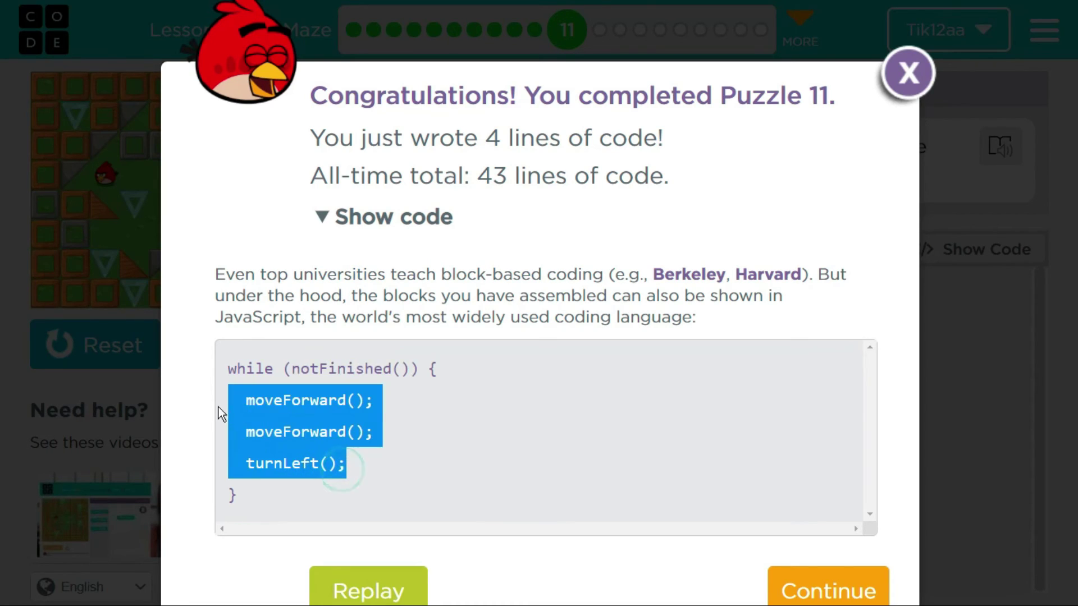